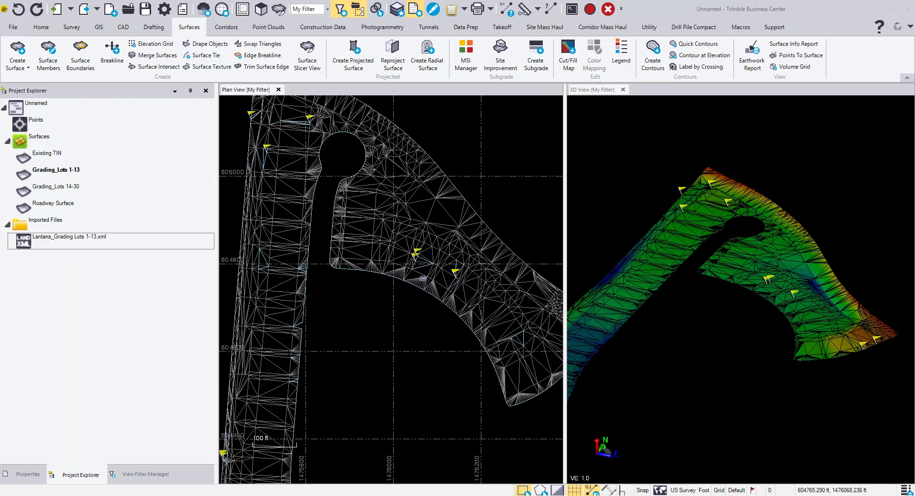
Step: Select the Grading_Lots 1-13 surface in Project Explorer and bring up the Macros tools
{"action": "scroll", "coordinate": [421, 275], "scroll_direction": "up", "scroll_amount": 5}
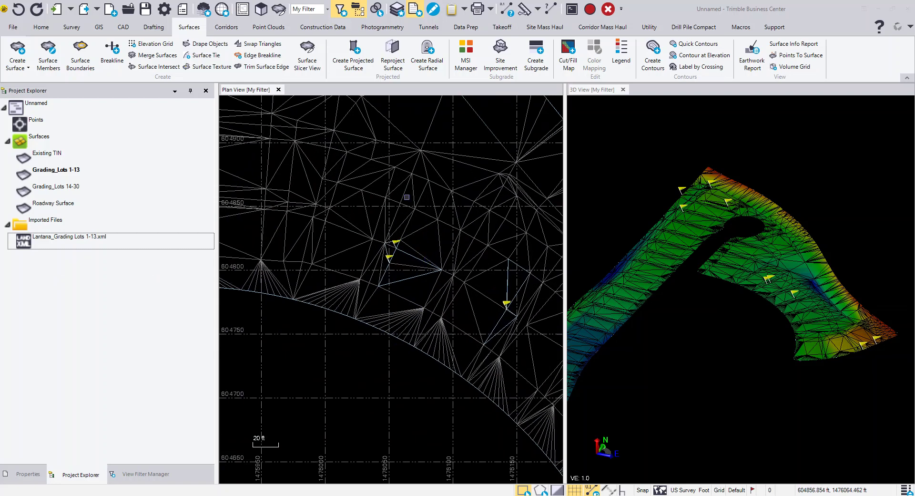
{"action": "left_click", "coordinate": [421, 226]}
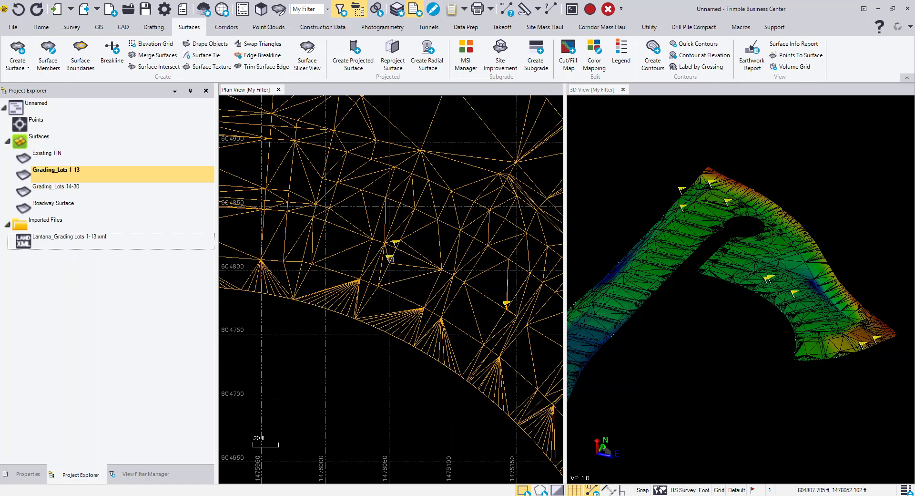
{"action": "scroll", "coordinate": [389, 259], "scroll_direction": "down", "scroll_amount": 2}
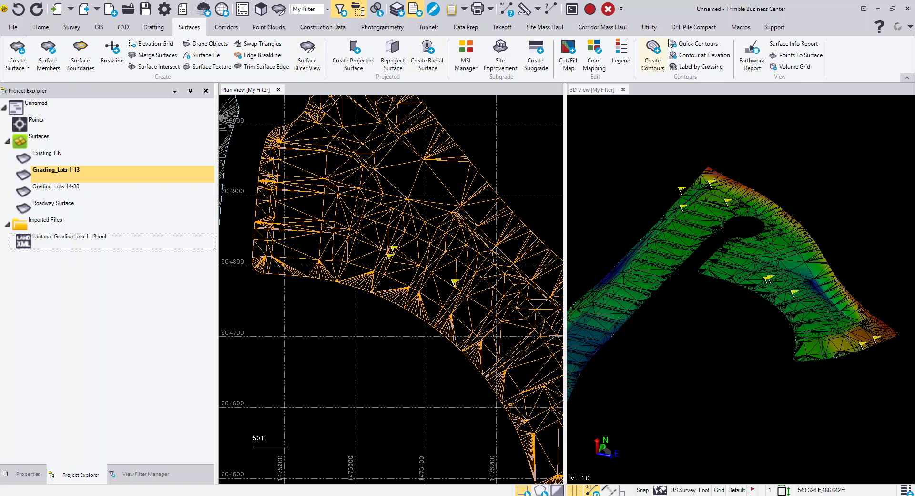
{"action": "left_click", "coordinate": [740, 28]}
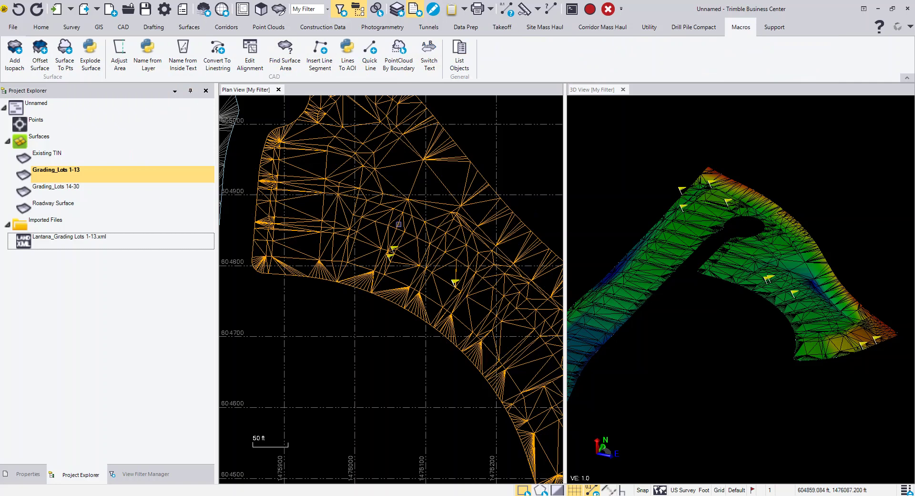
Step: Explode Grading_Lots 1-13 into CAD lines and points on layer 0, then clear the selection
{"action": "left_click", "coordinate": [91, 55]}
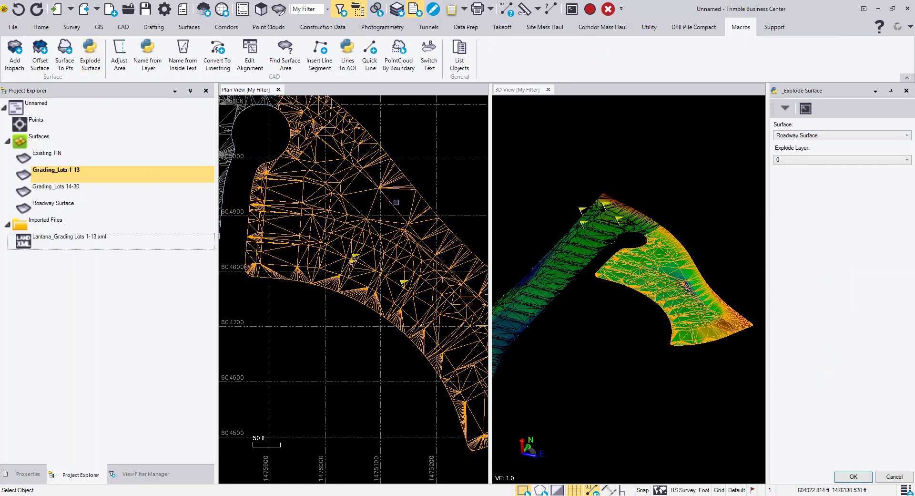
{"action": "left_click", "coordinate": [394, 205]}
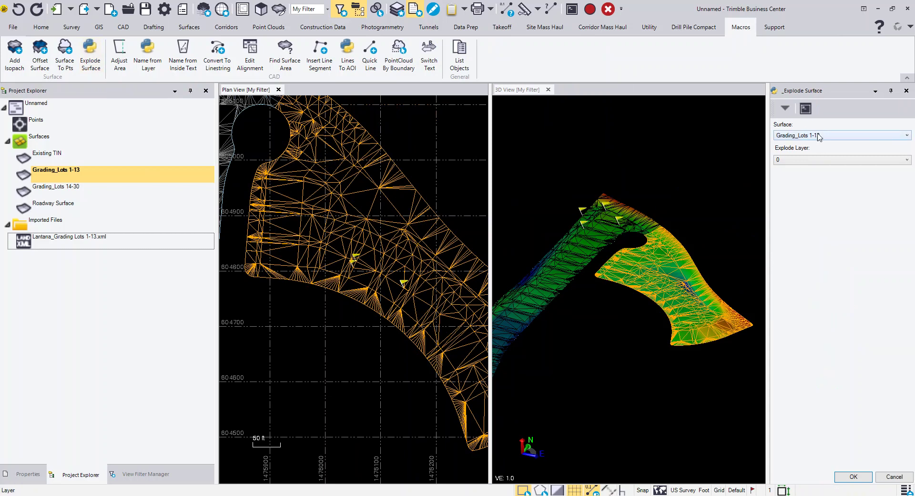
{"action": "left_click", "coordinate": [812, 161]}
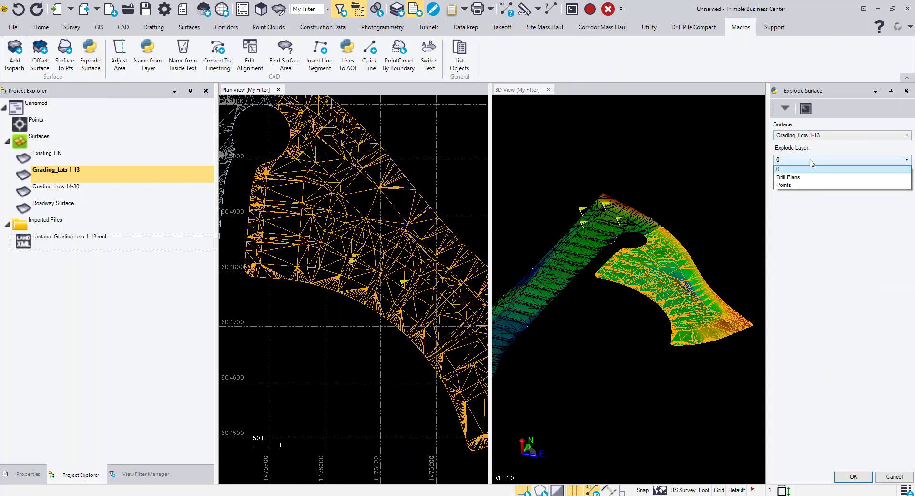
{"action": "left_click", "coordinate": [812, 162]}
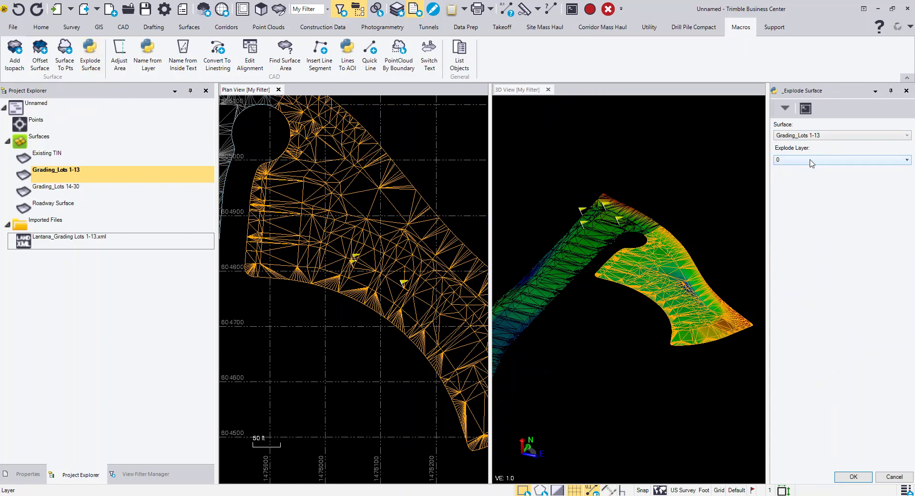
{"action": "left_click", "coordinate": [854, 477]}
{"action": "left_click", "coordinate": [329, 321]}
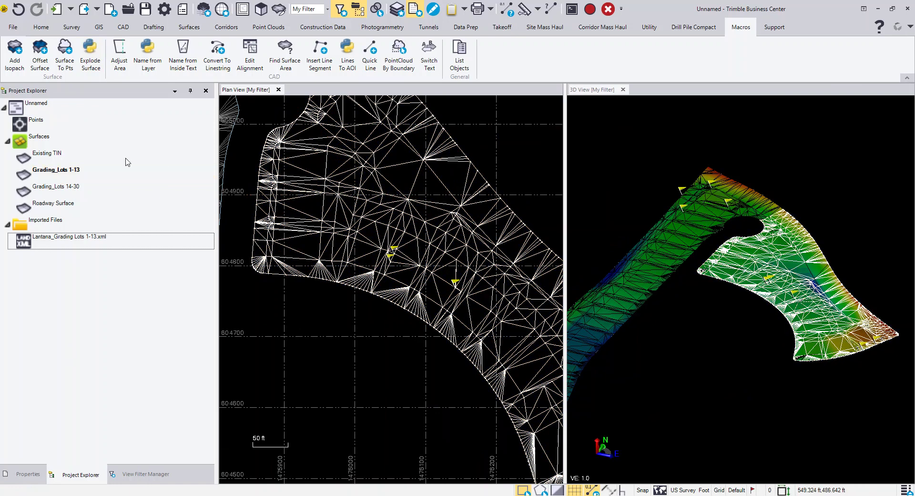
Step: Hide the original Grading_Lots 1-13 surface by toggling its visibility
{"action": "right_click", "coordinate": [79, 173]}
{"action": "left_click", "coordinate": [119, 271]}
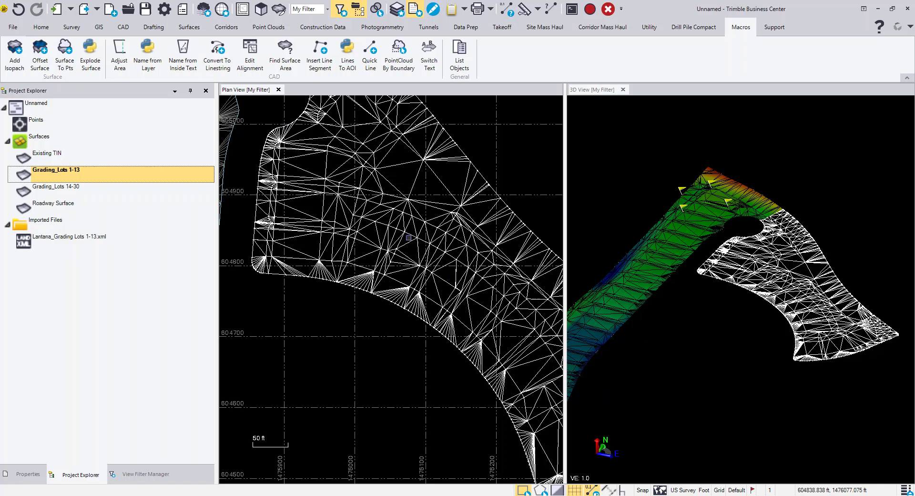
{"action": "scroll", "coordinate": [415, 157], "scroll_direction": "up", "scroll_amount": 5}
{"action": "scroll", "coordinate": [807, 262], "scroll_direction": "up", "scroll_amount": 3}
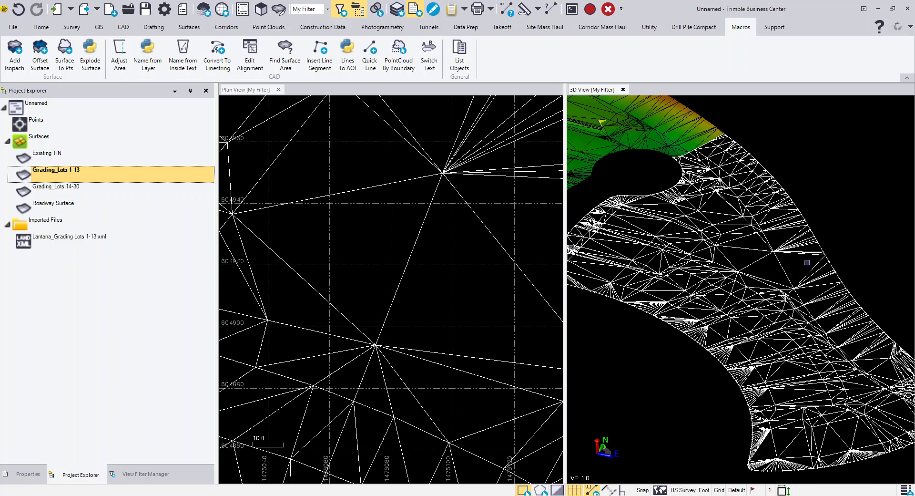
{"action": "scroll", "coordinate": [807, 262], "scroll_direction": "up", "scroll_amount": 5}
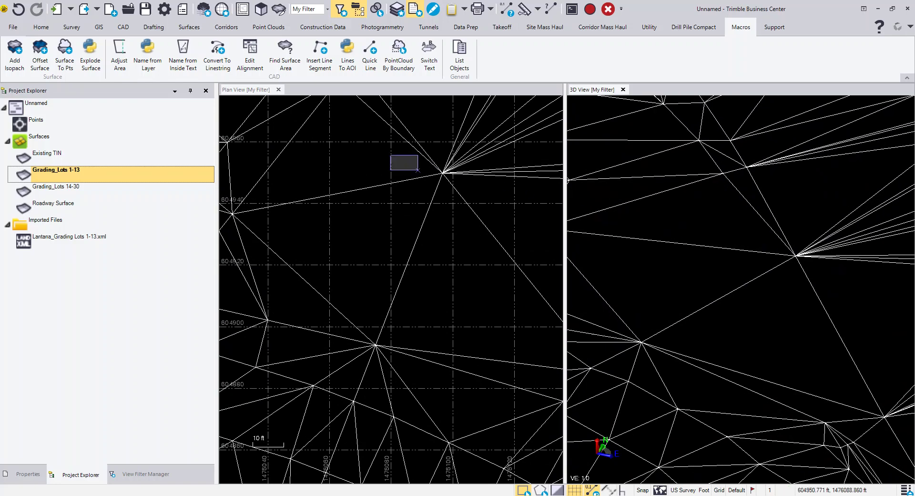
Step: Raise one exploded CAD point's elevation from 719.180 to 720.000 in Properties
{"action": "left_click_drag", "start_coordinate": [417, 169], "coordinate": [474, 204]}
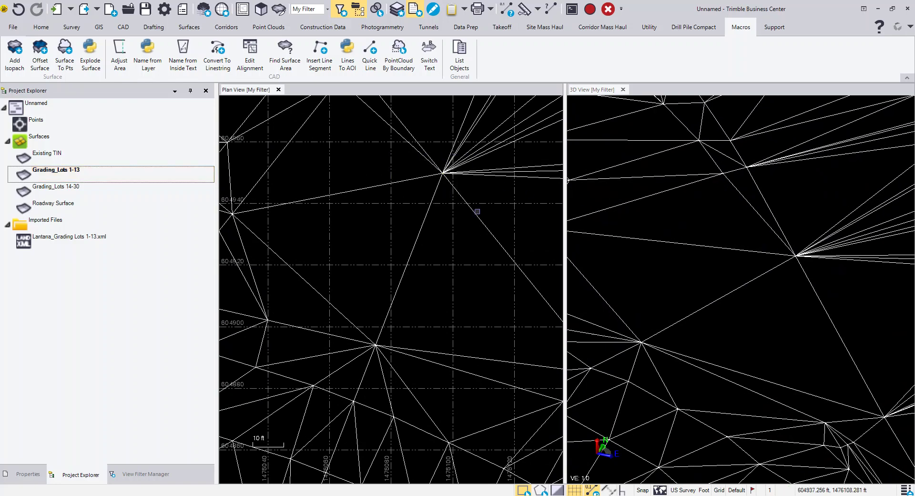
{"action": "left_click", "coordinate": [23, 475]}
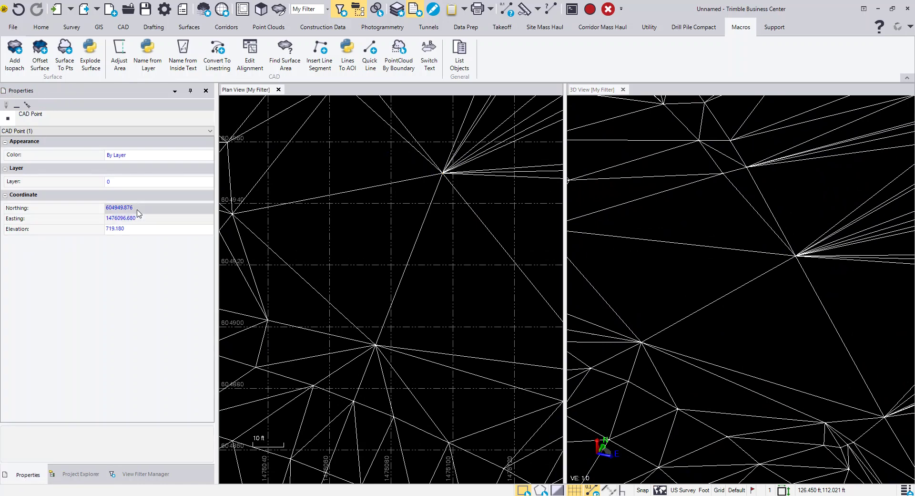
{"action": "left_click", "coordinate": [145, 229]}
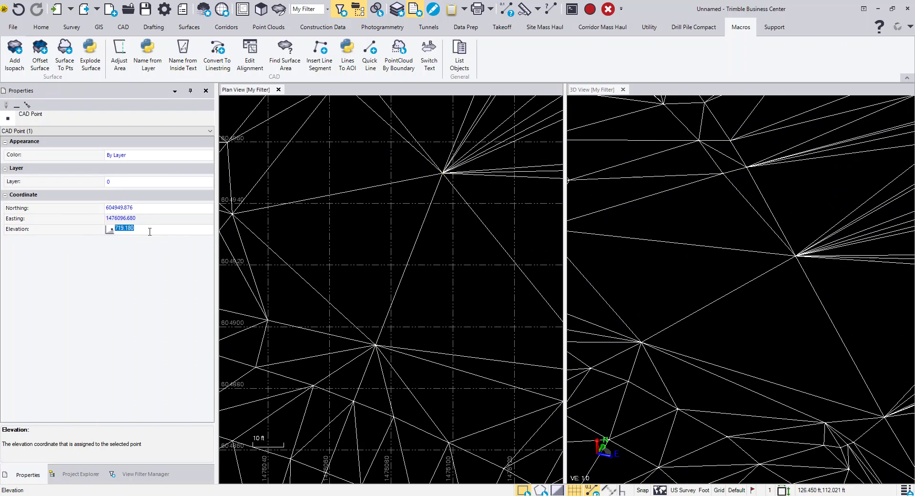
{"action": "type", "text": "720"}
{"action": "key", "text": "Return"}
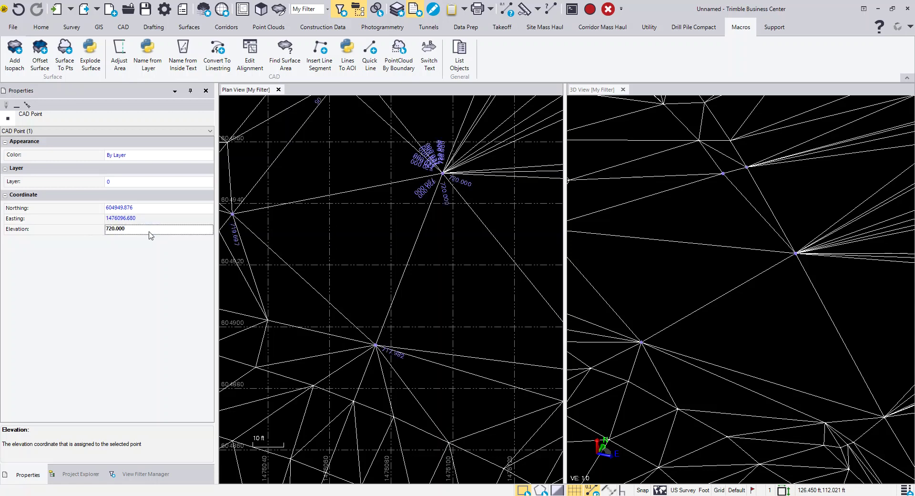
{"action": "scroll", "coordinate": [334, 267], "scroll_direction": "down", "scroll_amount": 2}
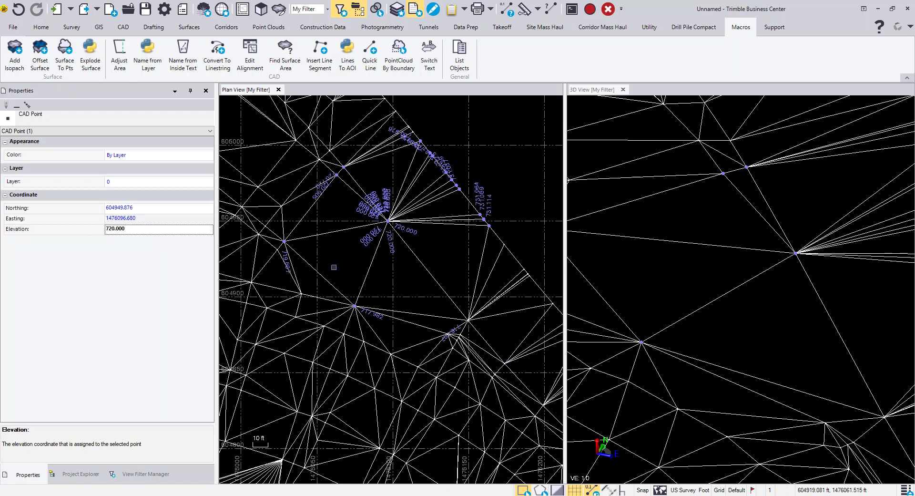
{"action": "scroll", "coordinate": [334, 266], "scroll_direction": "down", "scroll_amount": 5}
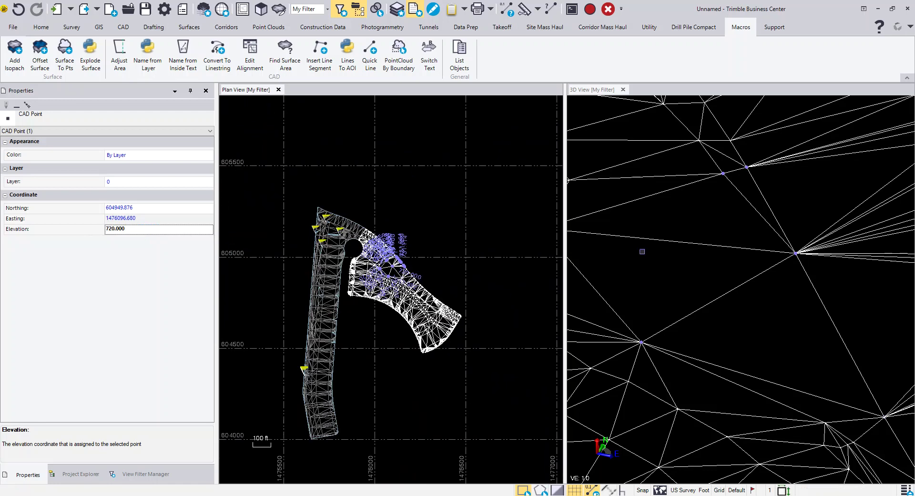
{"action": "scroll", "coordinate": [642, 251], "scroll_direction": "down", "scroll_amount": 6}
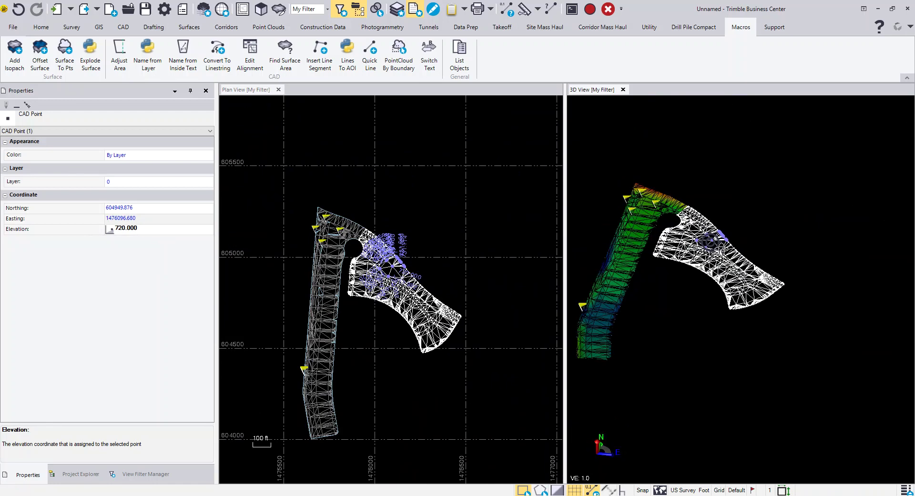
Step: Create New Surface from all 2485 layer-0 objects using Select by Layer
{"action": "left_click", "coordinate": [470, 220]}
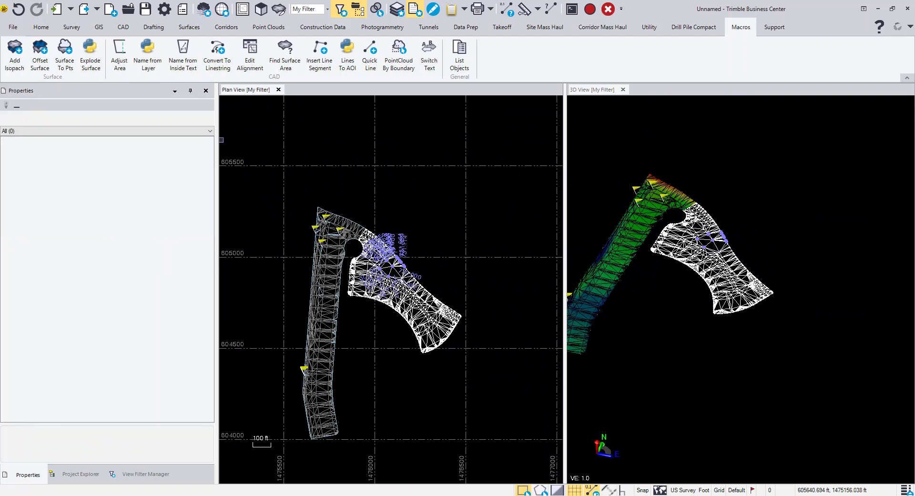
{"action": "left_click", "coordinate": [197, 29]}
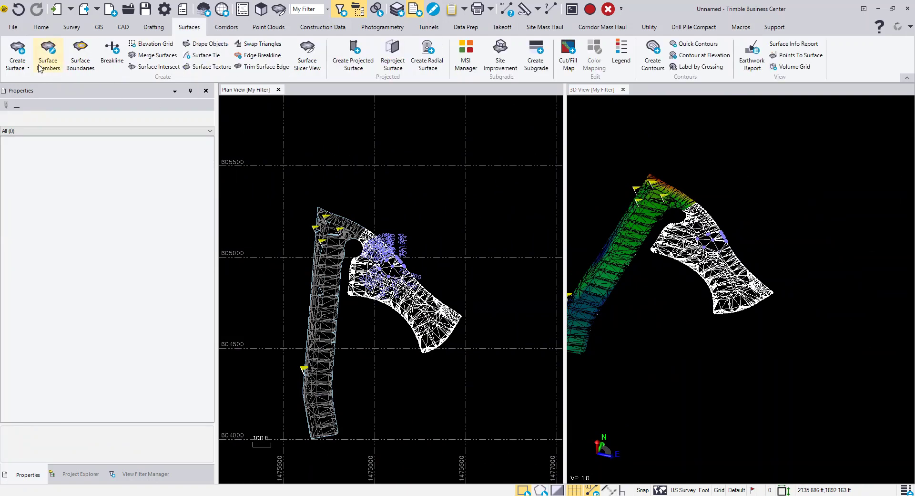
{"action": "left_click", "coordinate": [20, 55]}
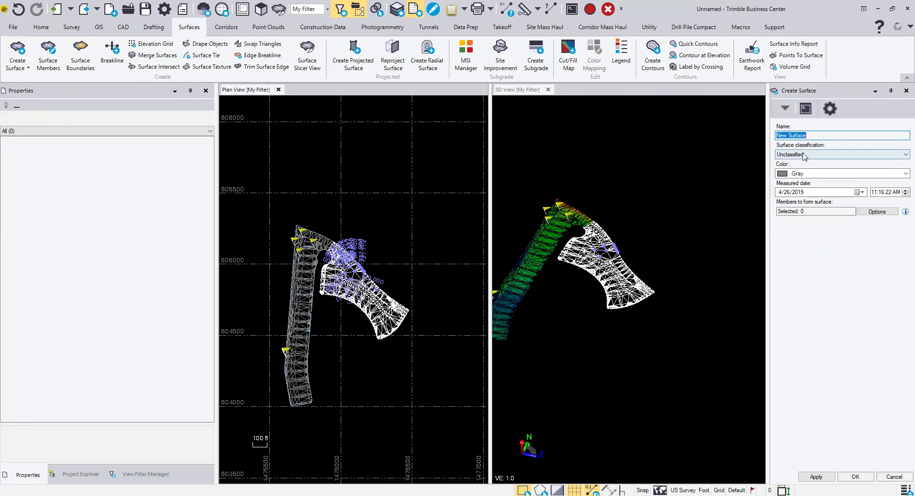
{"action": "left_click", "coordinate": [877, 212]}
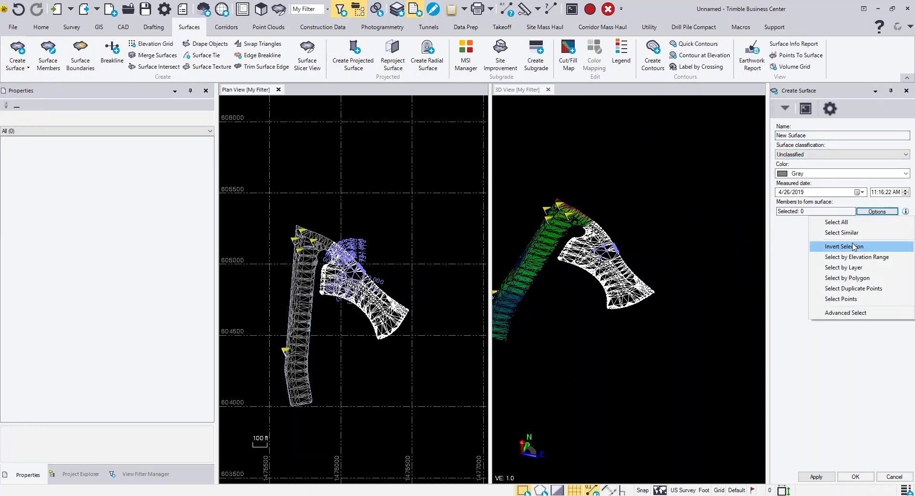
{"action": "left_click", "coordinate": [857, 267]}
{"action": "left_click", "coordinate": [777, 124]}
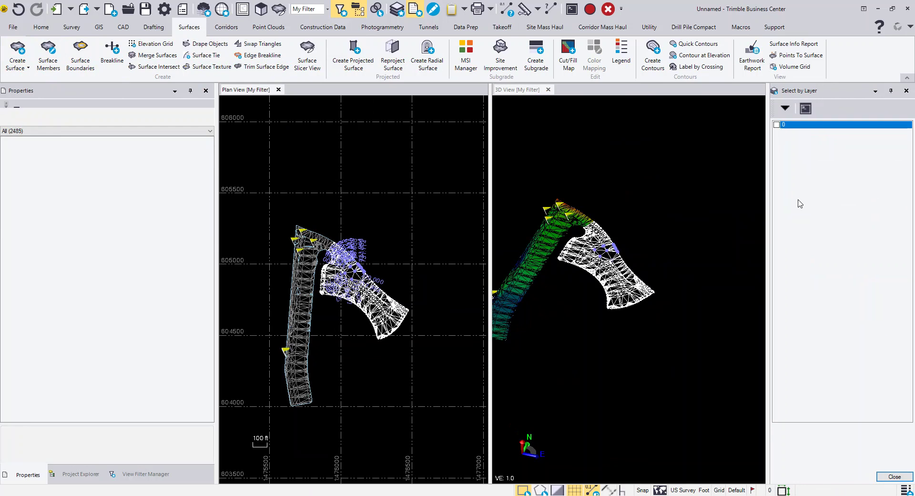
{"action": "left_click", "coordinate": [895, 476]}
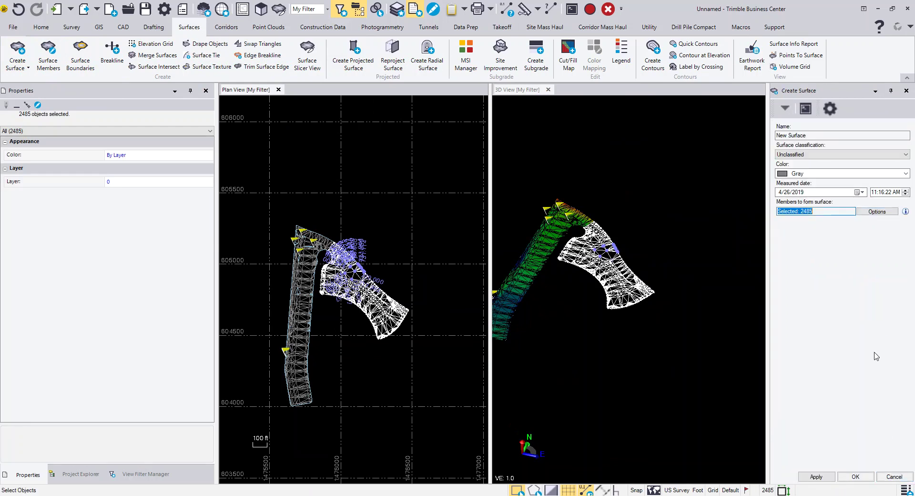
{"action": "left_click", "coordinate": [856, 476]}
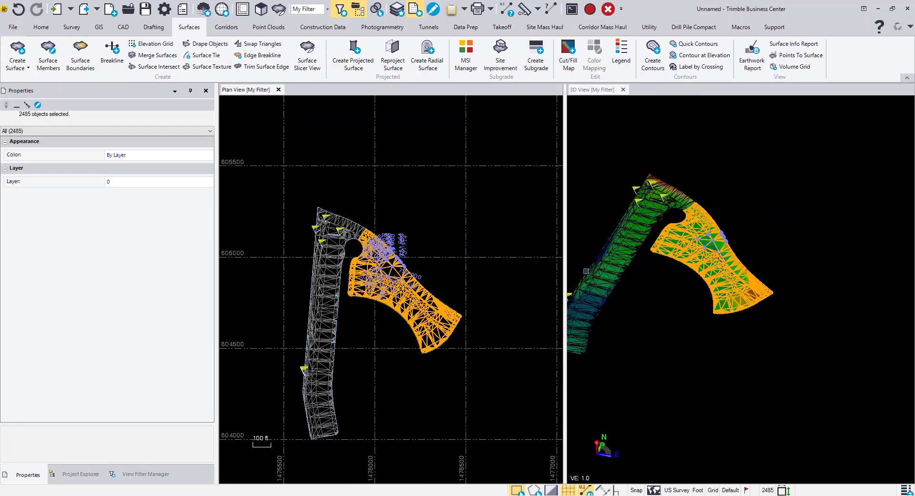
Step: Change a selected CAD point's elevation from 720.000 to 725.000, then deselect it
{"action": "scroll", "coordinate": [715, 267], "scroll_direction": "up", "scroll_amount": 10}
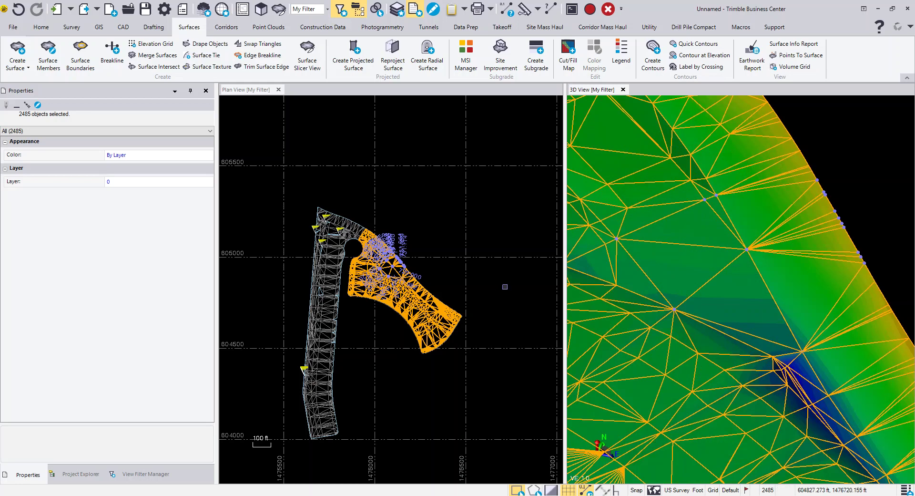
{"action": "scroll", "coordinate": [783, 247], "scroll_direction": "up", "scroll_amount": 3}
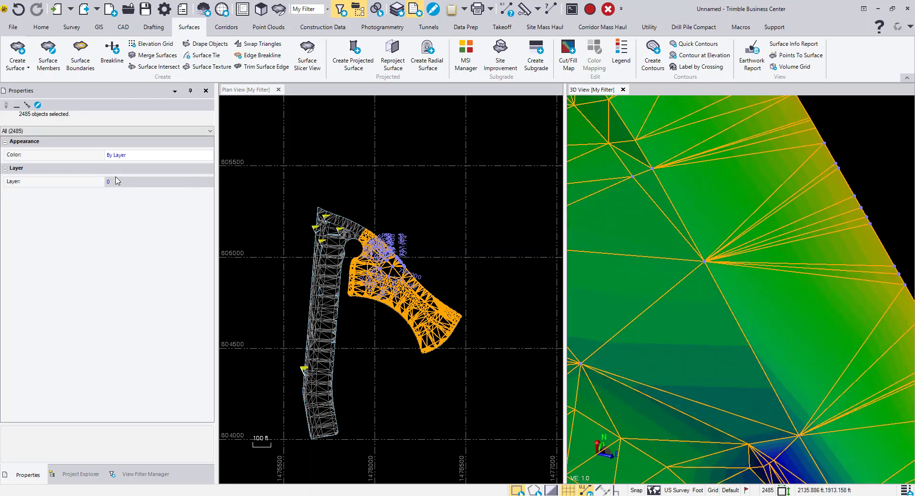
{"action": "left_click_drag", "start_coordinate": [658, 242], "coordinate": [720, 290]}
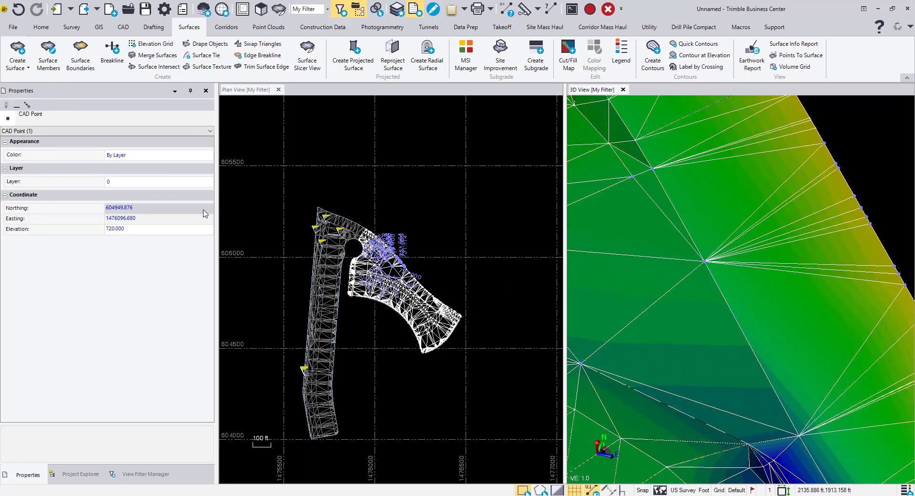
{"action": "left_click", "coordinate": [139, 234]}
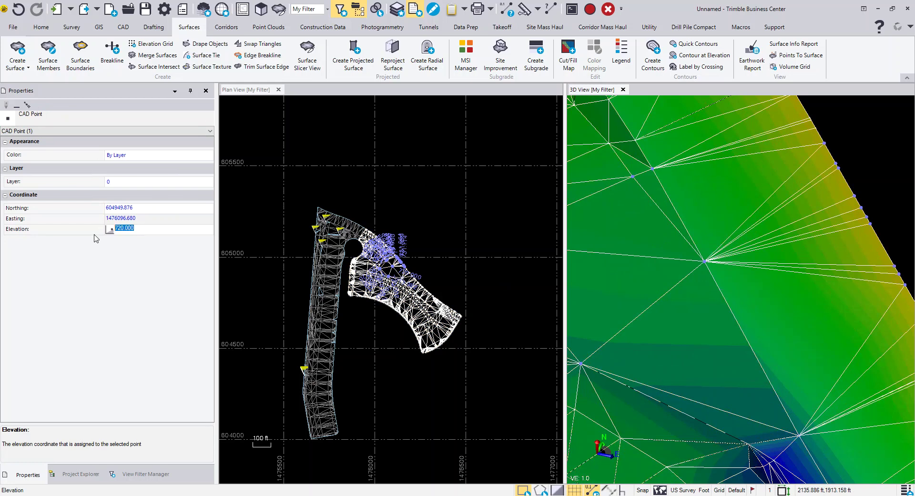
{"action": "type", "text": "725"}
{"action": "key", "text": "Return"}
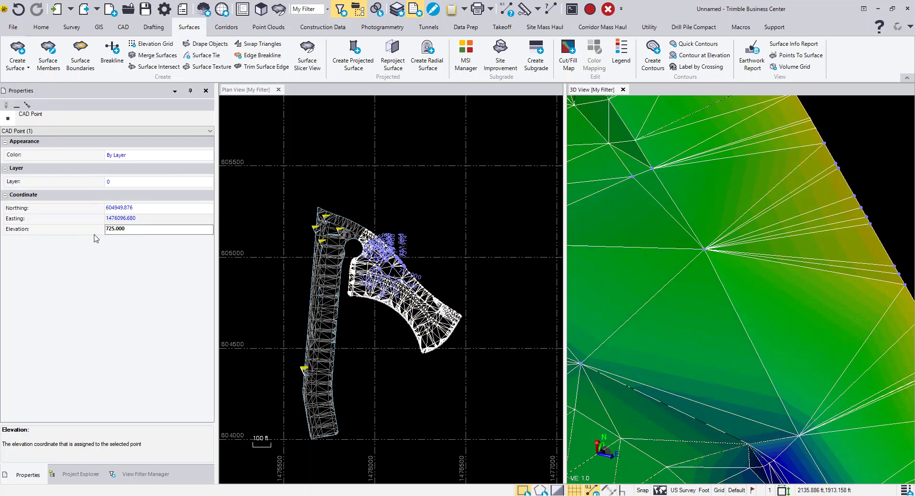
{"action": "key", "text": "Up"}
{"action": "key", "text": "Up"}
{"action": "scroll", "coordinate": [377, 267], "scroll_direction": "up", "scroll_amount": 5}
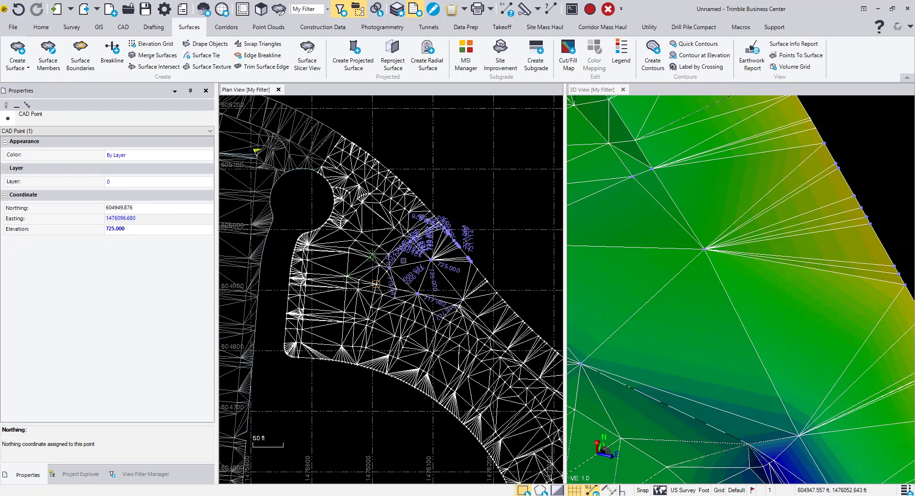
{"action": "scroll", "coordinate": [403, 260], "scroll_direction": "up", "scroll_amount": 8}
{"action": "key", "text": "Escape"}
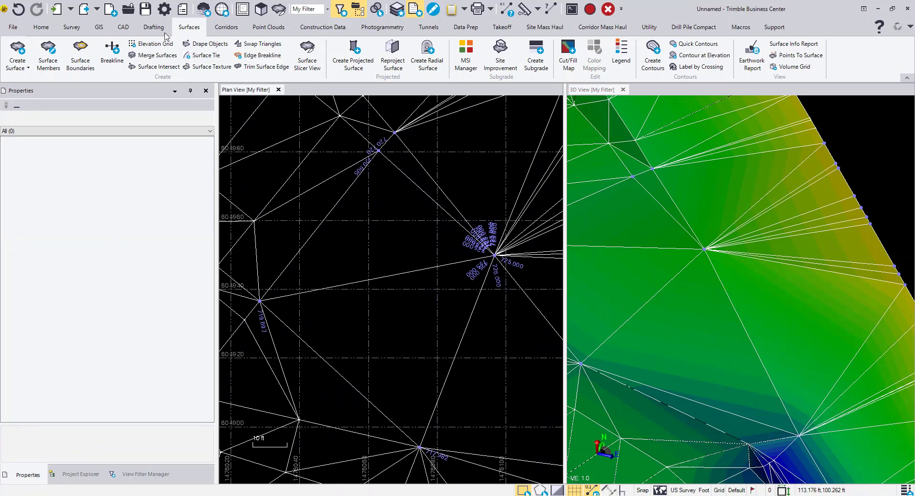
Step: Move the 725.000 CAD point to Northing 604951.162, Easting 1476084.552
{"action": "left_click", "coordinate": [120, 28]}
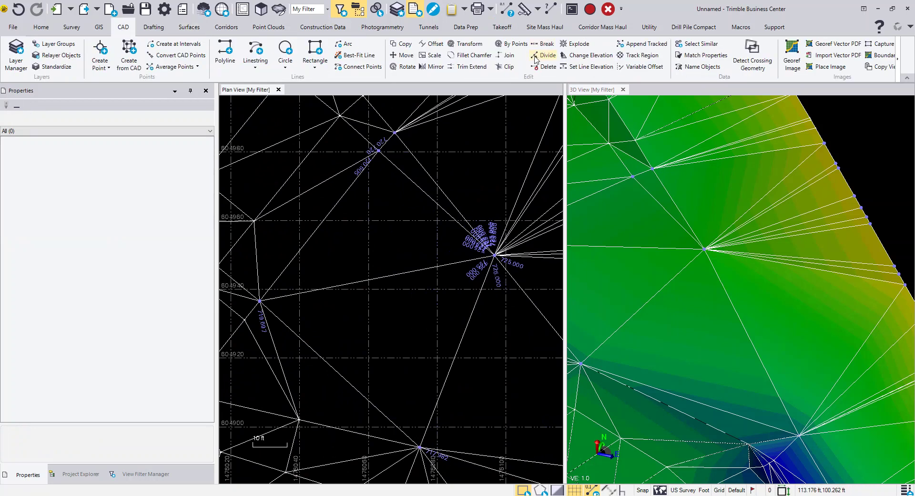
{"action": "left_click", "coordinate": [403, 55]}
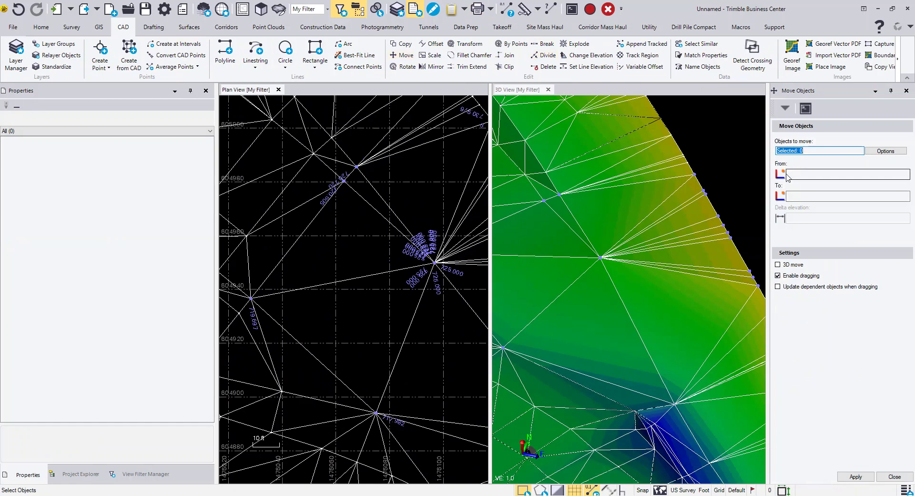
{"action": "left_click_drag", "start_coordinate": [386, 244], "coordinate": [458, 283]}
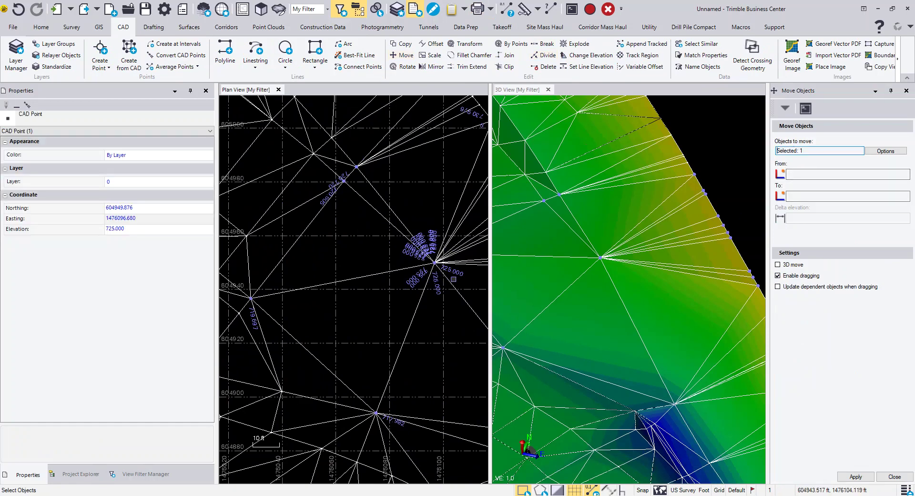
{"action": "left_click", "coordinate": [792, 175]}
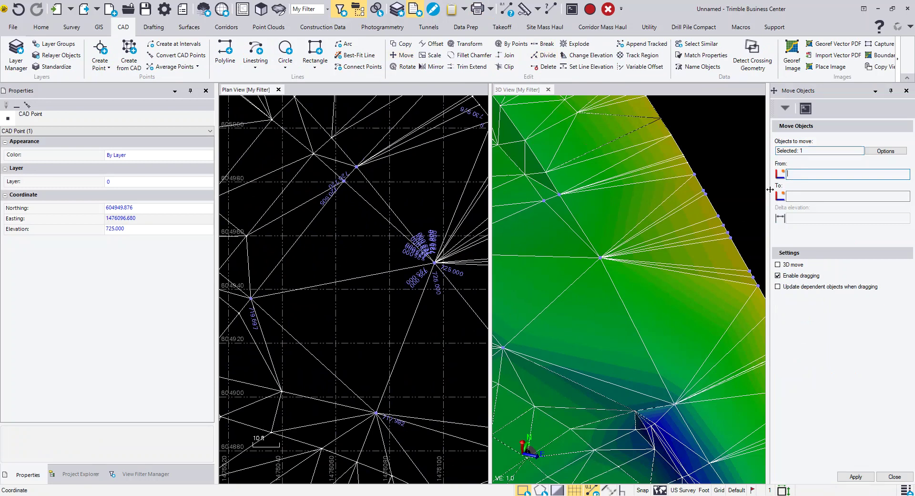
{"action": "left_click", "coordinate": [435, 260]}
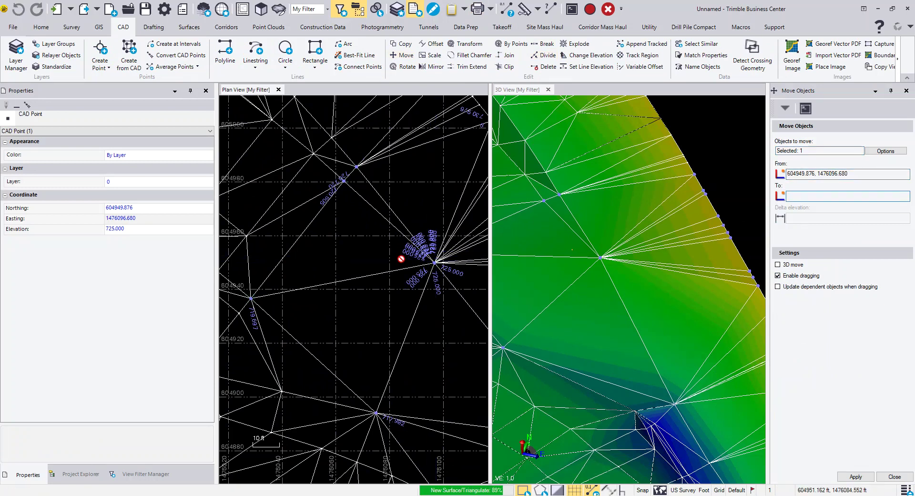
{"action": "left_click", "coordinate": [401, 260]}
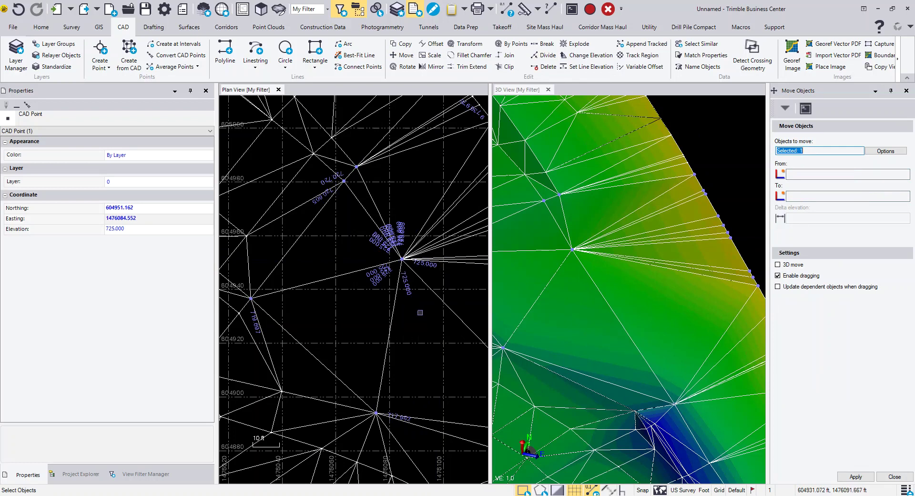
{"action": "scroll", "coordinate": [629, 286], "scroll_direction": "down", "scroll_amount": 5}
{"action": "scroll", "coordinate": [562, 336], "scroll_direction": "up", "scroll_amount": 5}
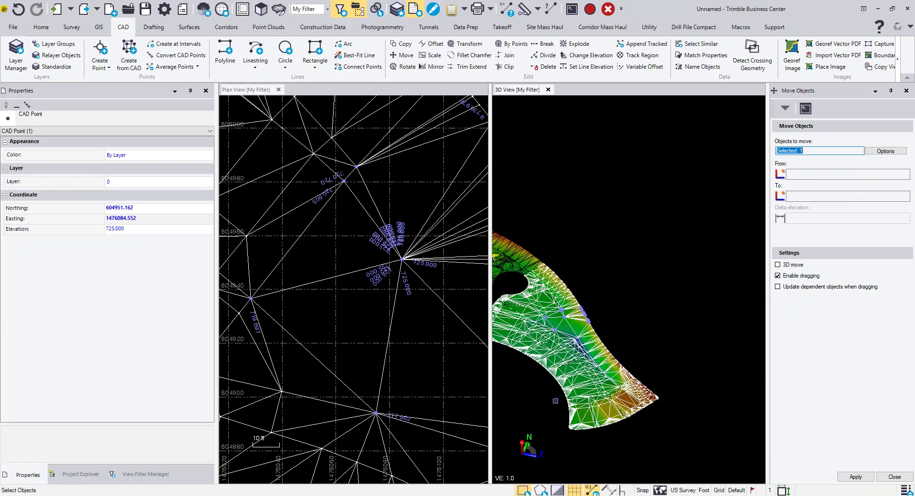
{"action": "mouse_move", "coordinate": [559, 304]}
{"action": "middle_mouse_down"}
{"action": "mouse_move", "coordinate": [658, 303]}
{"action": "mouse_move", "coordinate": [664, 291]}
{"action": "mouse_move", "coordinate": [629, 313]}
{"action": "mouse_move", "coordinate": [574, 319]}
{"action": "mouse_move", "coordinate": [620, 343]}
{"action": "mouse_move", "coordinate": [565, 336]}
{"action": "middle_mouse_up"}
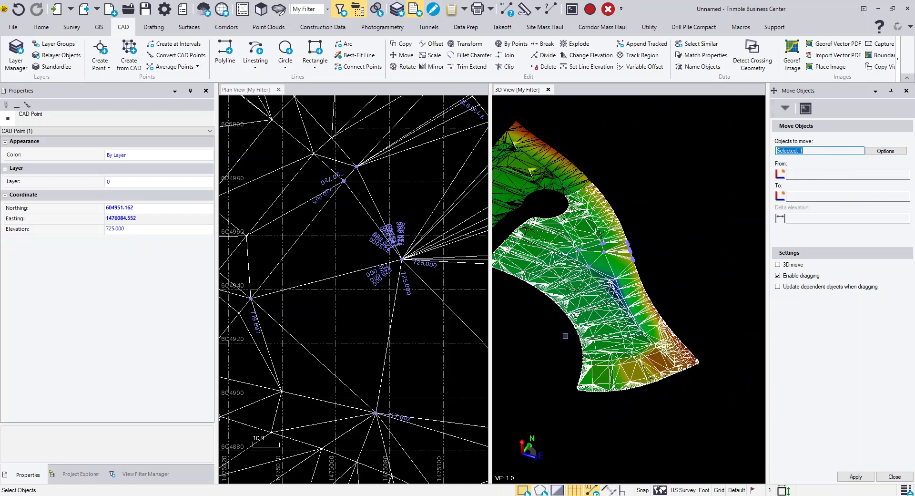